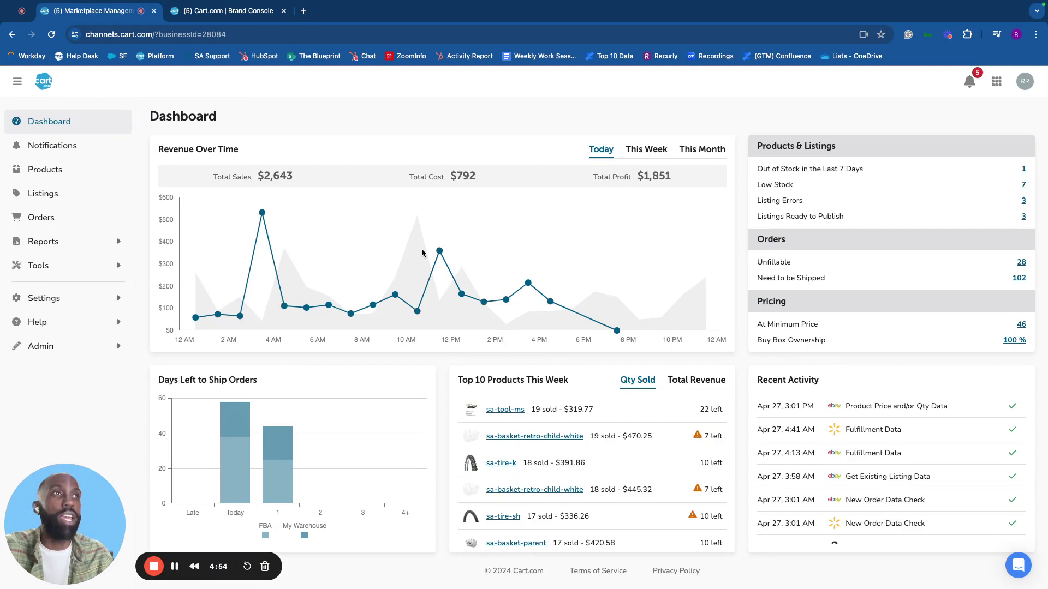
# Review the Dashboard sales charts: $2,643 total sales, $792 cost and $1,851 profit.
pyautogui.moveTo(422, 252)
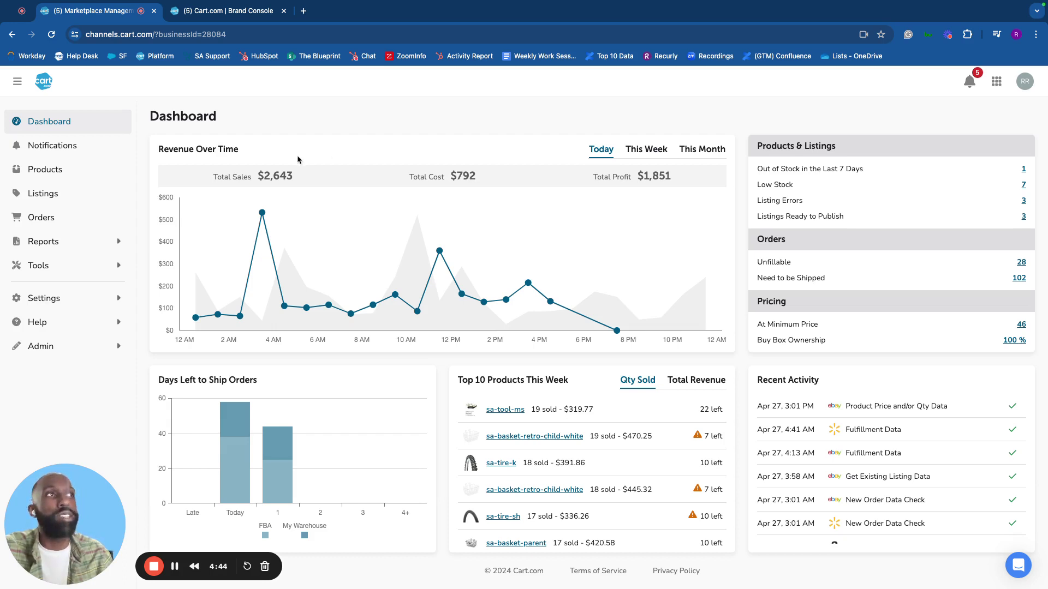
pyautogui.moveTo(397, 309)
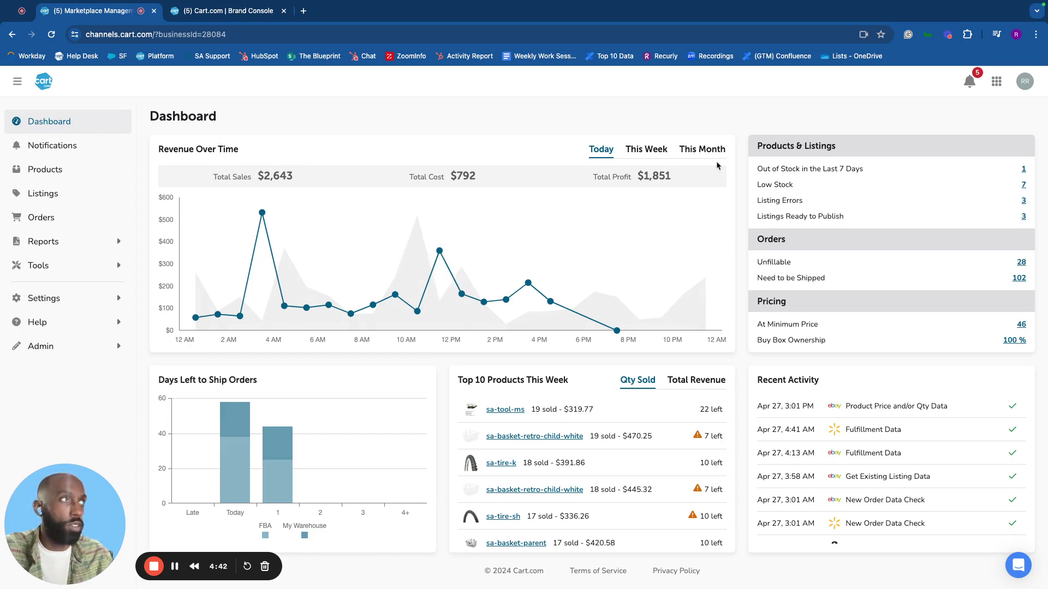
pyautogui.moveTo(263, 448)
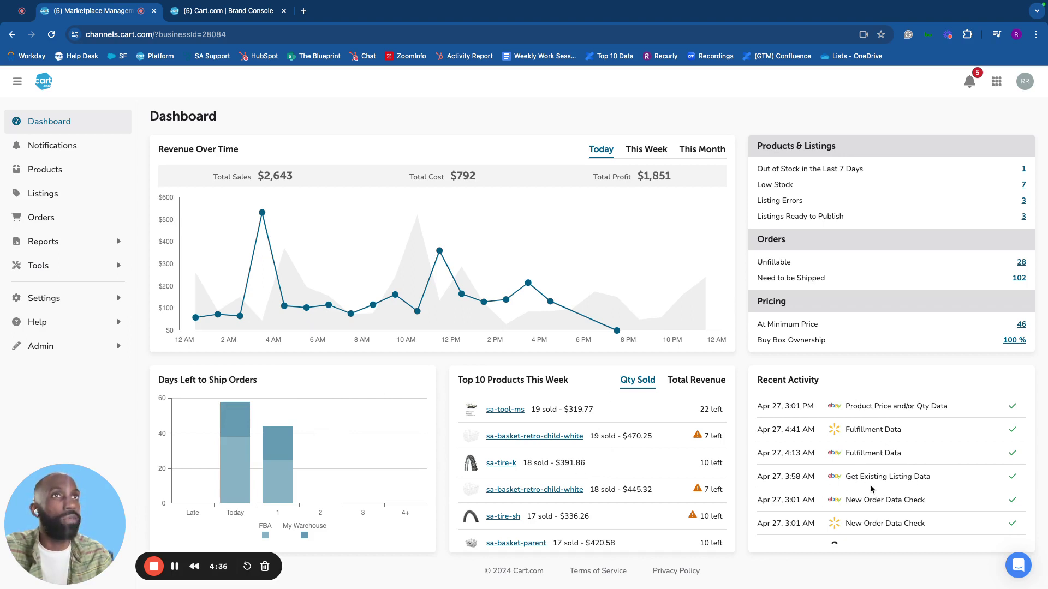
# Go to the Products workspace and open the sa-gear-shim product record.
pyautogui.click(41, 171)
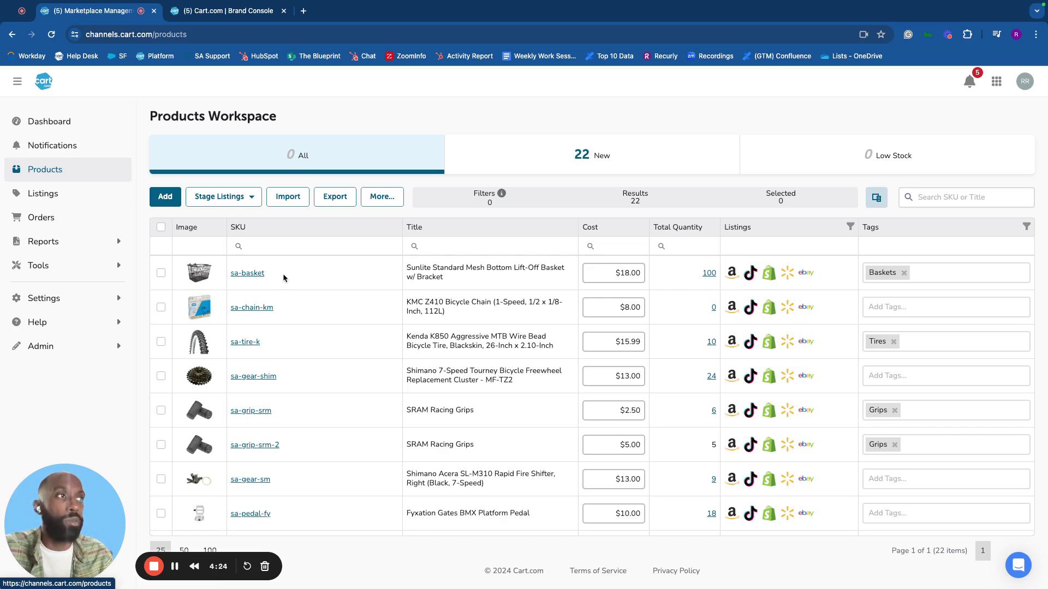
pyautogui.click(247, 378)
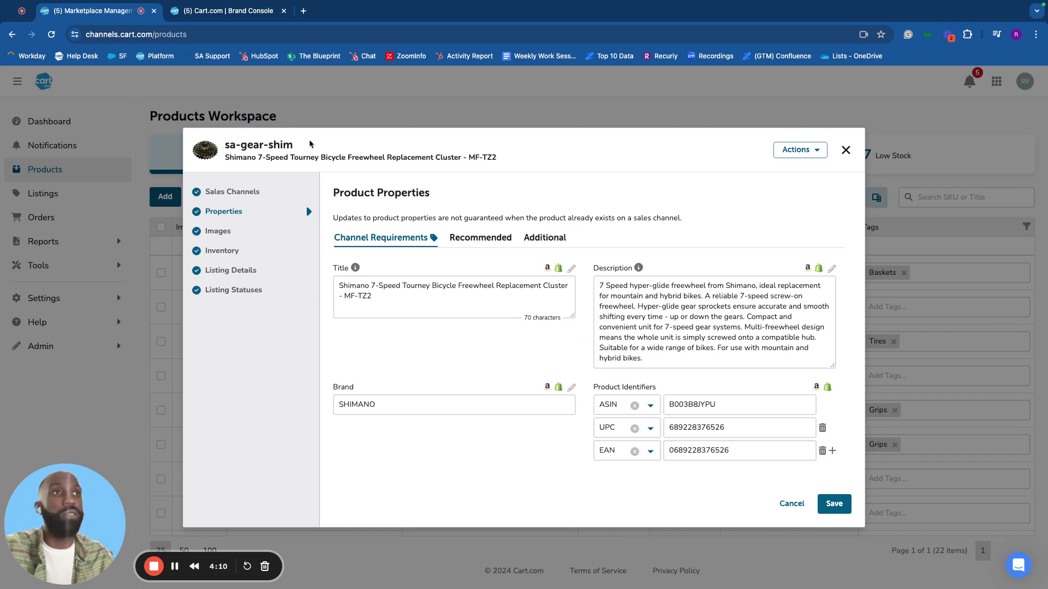
# Save the top AI eBay, Walmart (Sport & Recreation Other) and TikTok categories, then return to Properties.
pyautogui.click(229, 192)
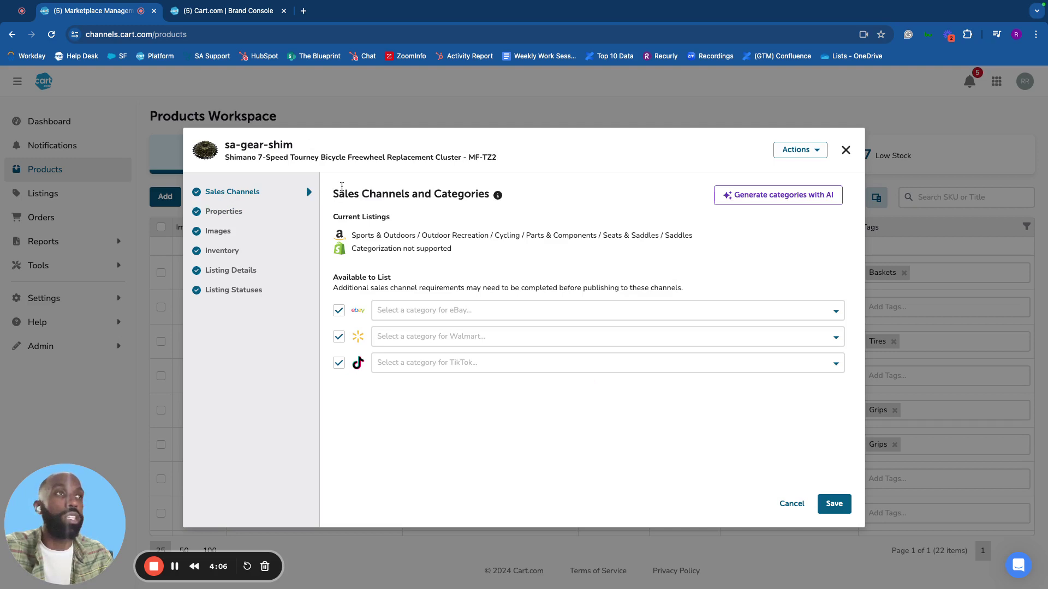
pyautogui.click(779, 195)
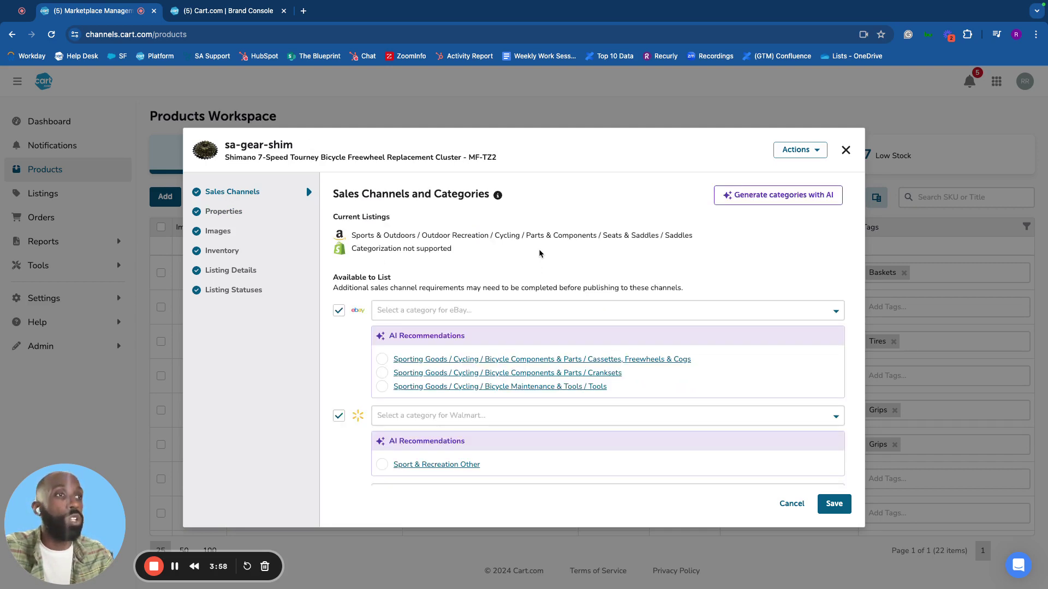
pyautogui.scroll(-3, 543, 256)
pyautogui.click(382, 286)
pyautogui.scroll(-1, 545, 273)
pyautogui.click(382, 382)
pyautogui.click(382, 461)
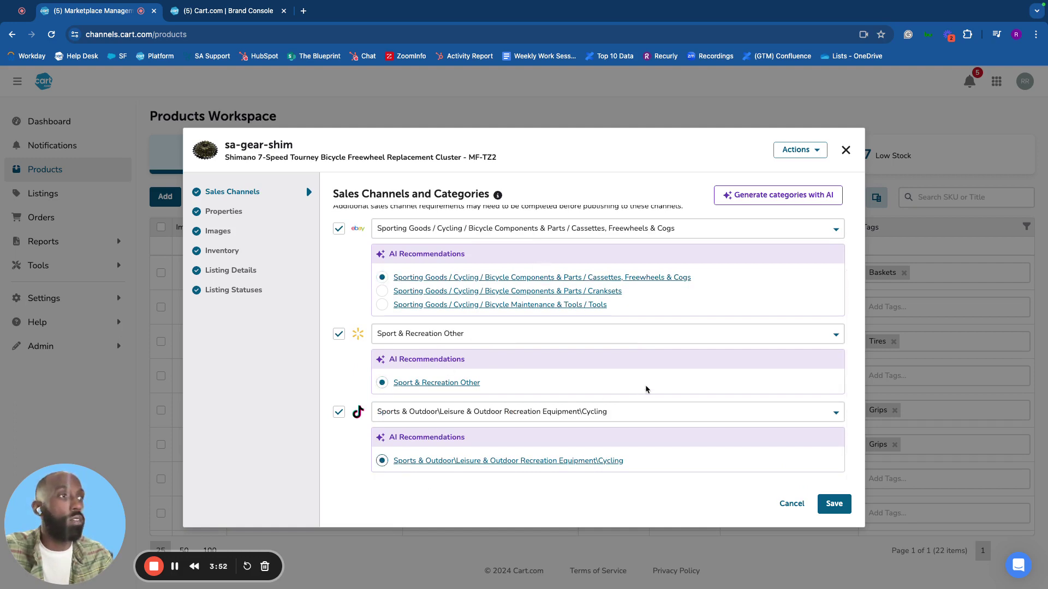
pyautogui.click(839, 505)
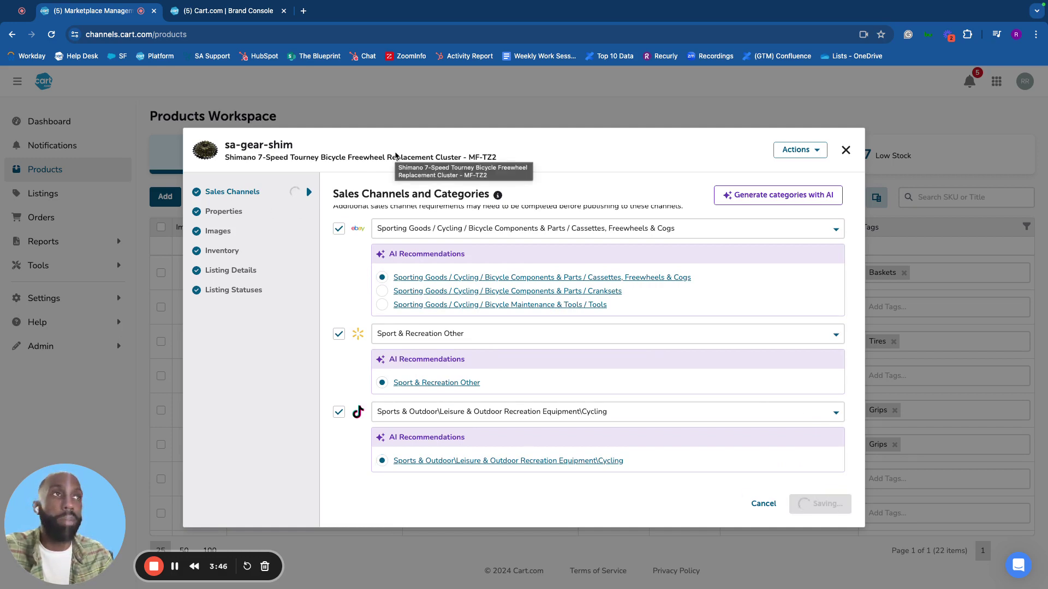
pyautogui.click(223, 212)
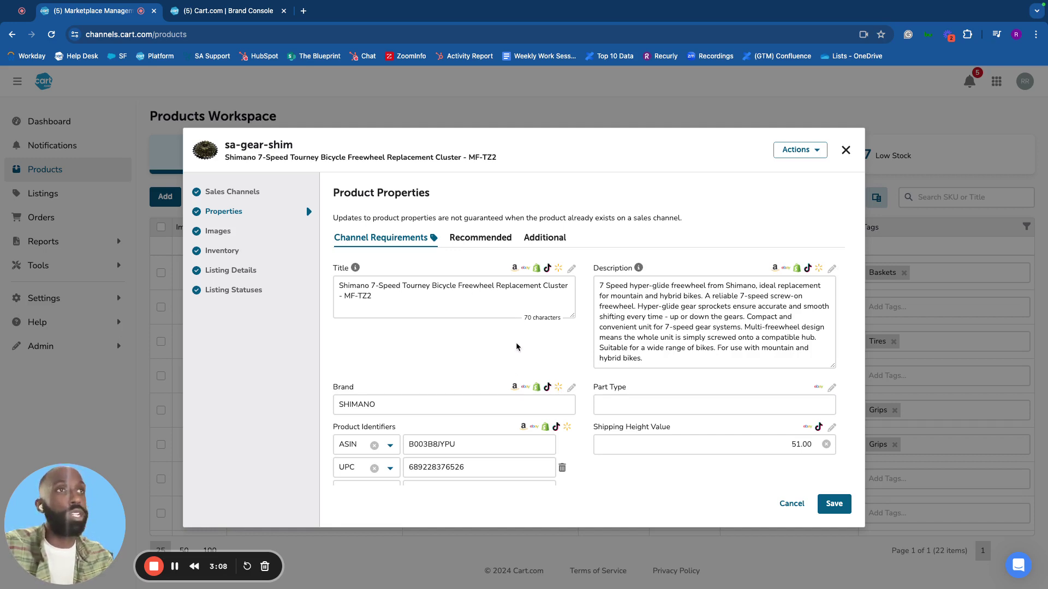
# Browse the Recommended, Additional and Channel Requirements property tabs for sa-gear-shim.
pyautogui.click(482, 241)
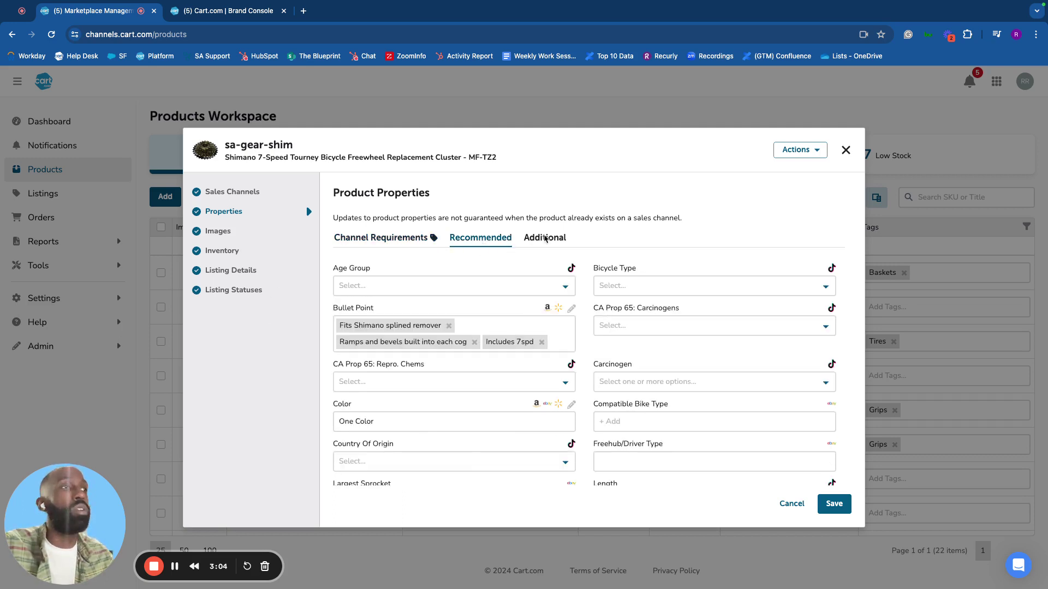
pyautogui.click(548, 239)
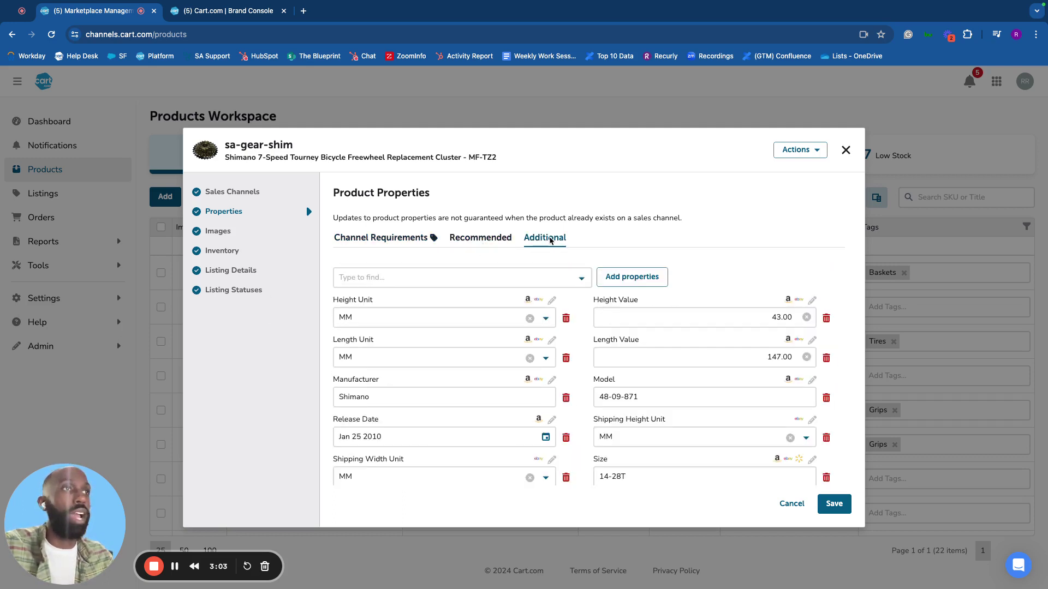
pyautogui.click(380, 242)
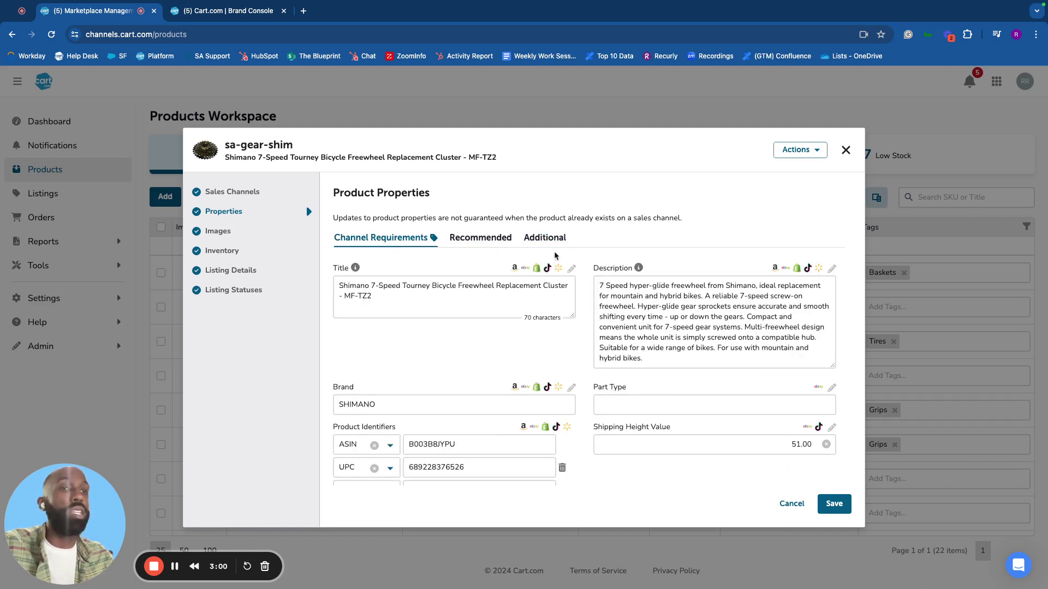
# View sa-gear-shim's images and the Add Images options, then dismiss them.
pyautogui.click(229, 233)
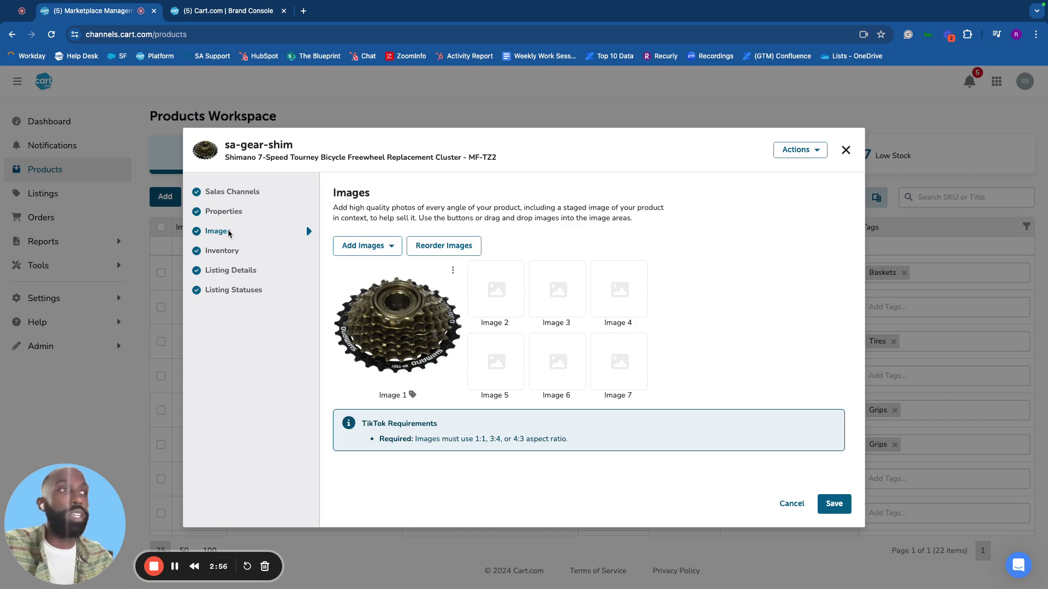
pyautogui.click(389, 248)
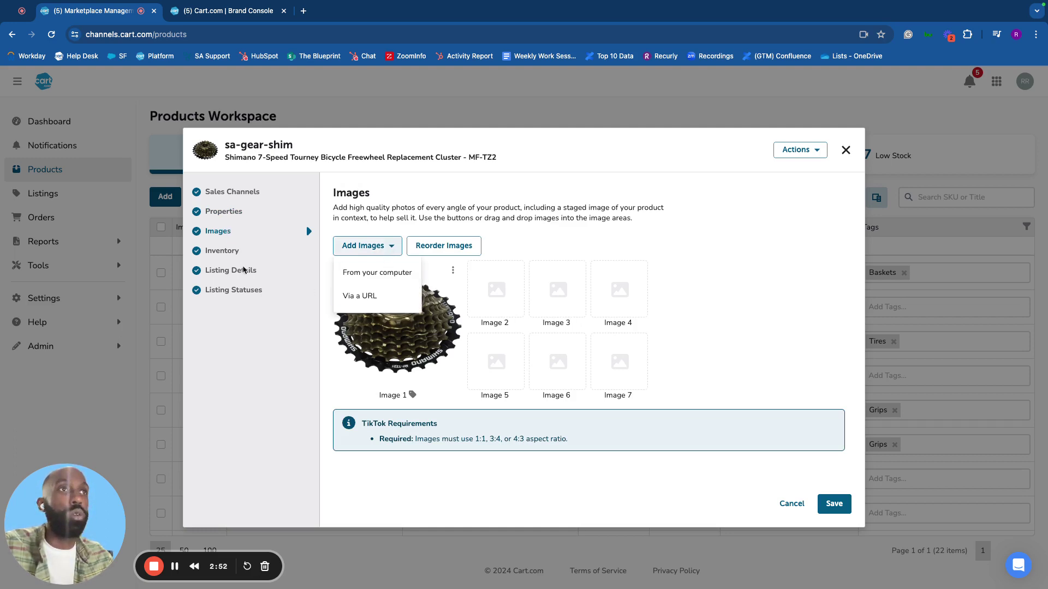
pyautogui.click(228, 252)
# Review inventory: $13.00 cost, low-stock threshold 28, 24 units across fulfillment centers.
pyautogui.click(228, 253)
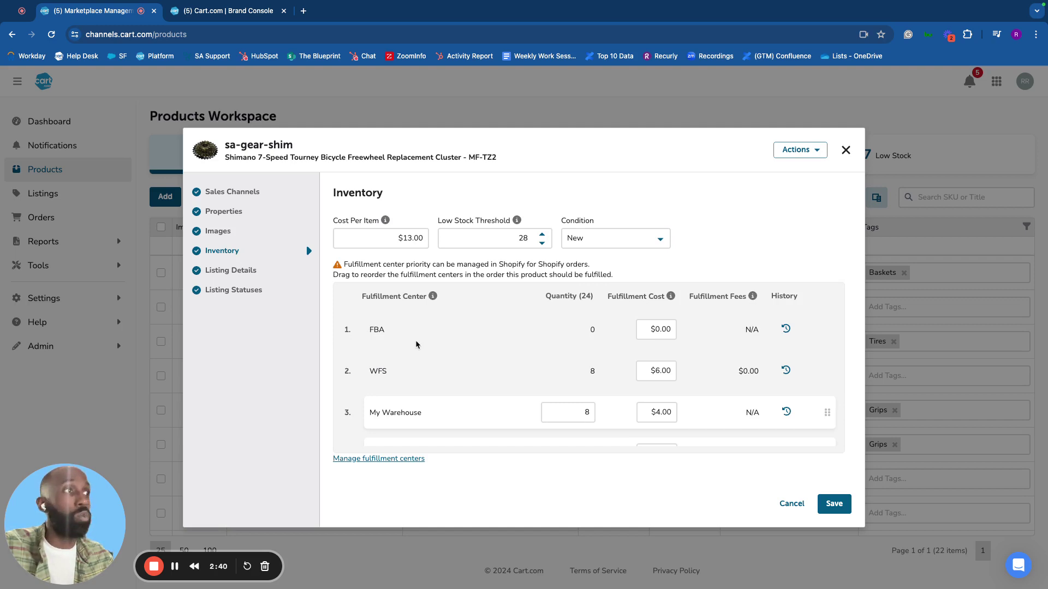
pyautogui.scroll(-3, 473, 350)
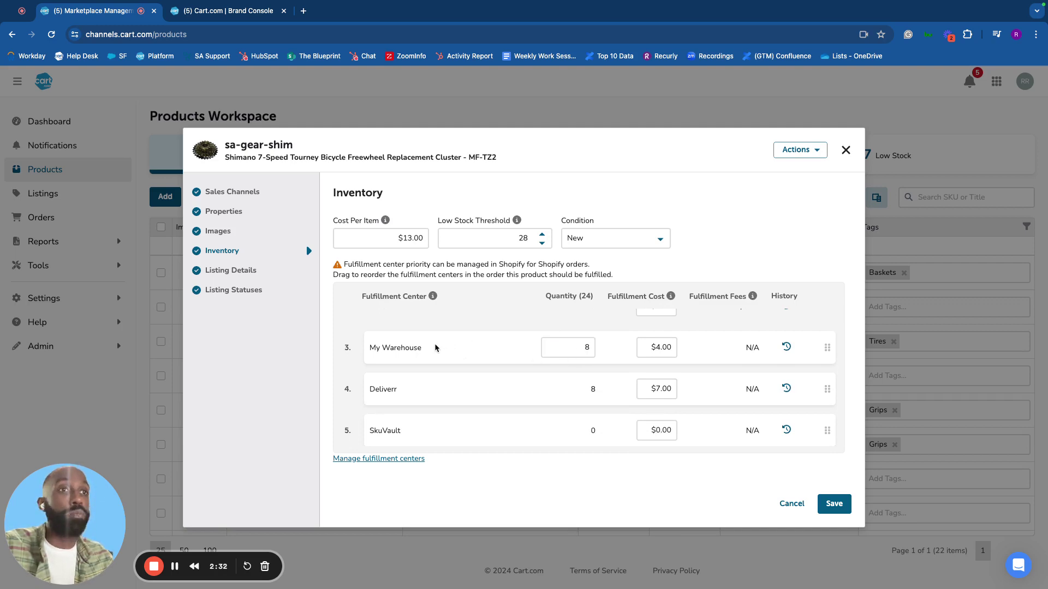
pyautogui.scroll(1, 584, 344)
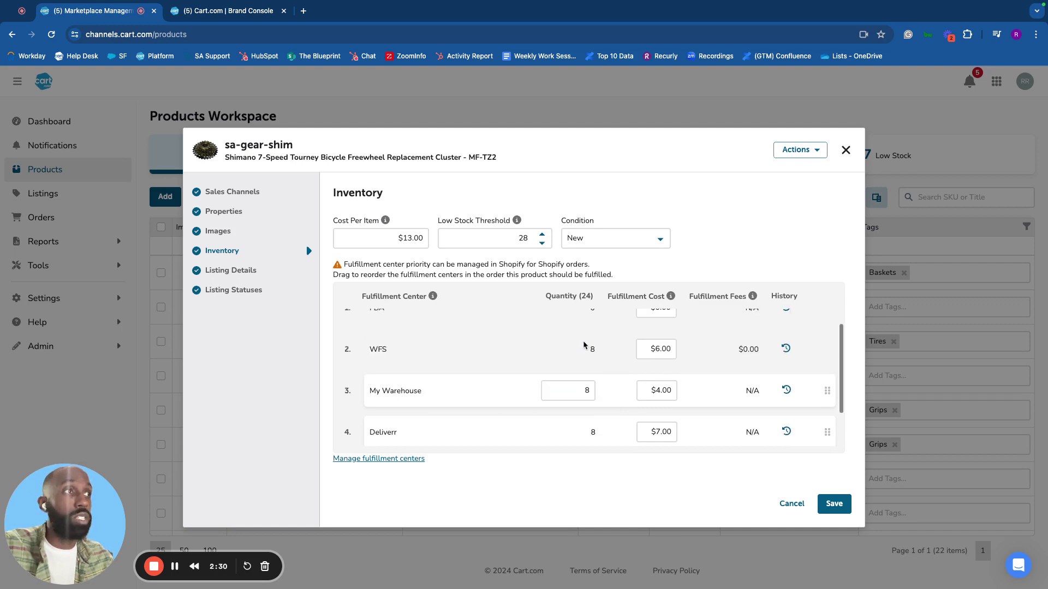
pyautogui.scroll(-1, 589, 349)
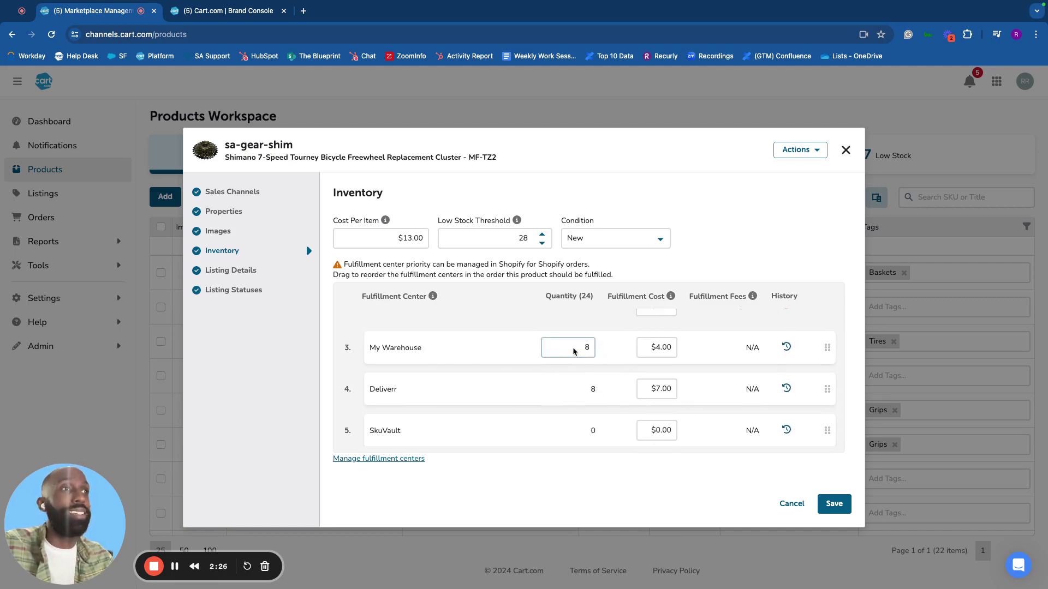
pyautogui.scroll(-1, 574, 350)
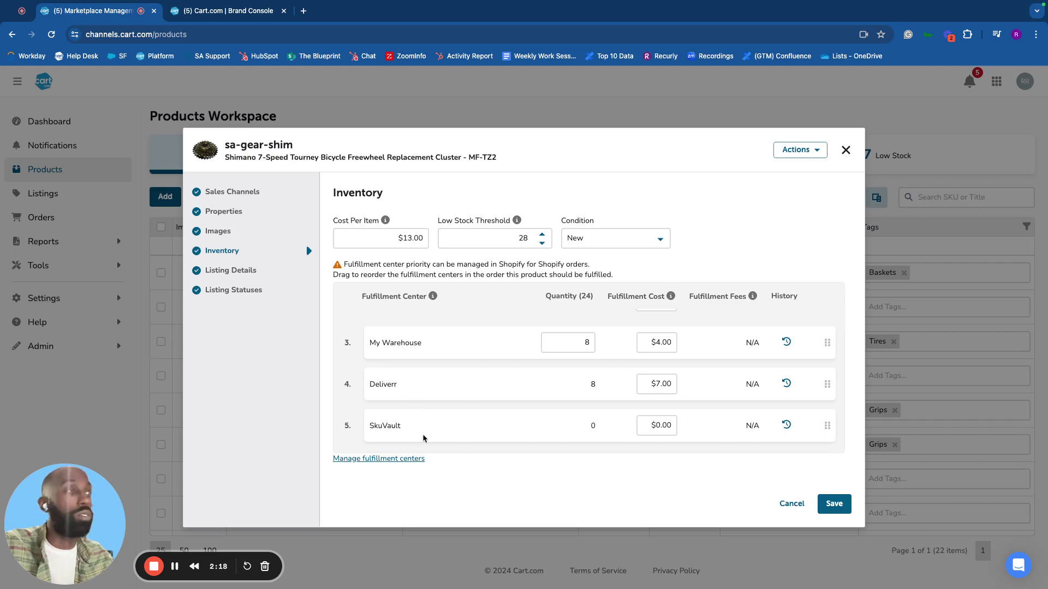
# Open Listing Details and enter 25 as the product price.
pyautogui.click(232, 272)
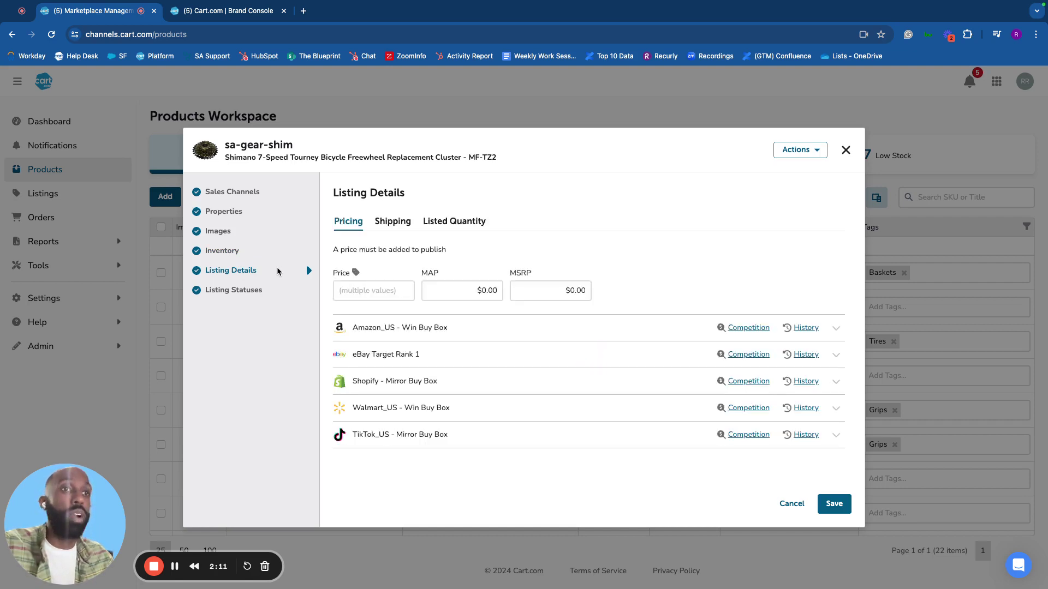
pyautogui.click(400, 290)
pyautogui.write('25')
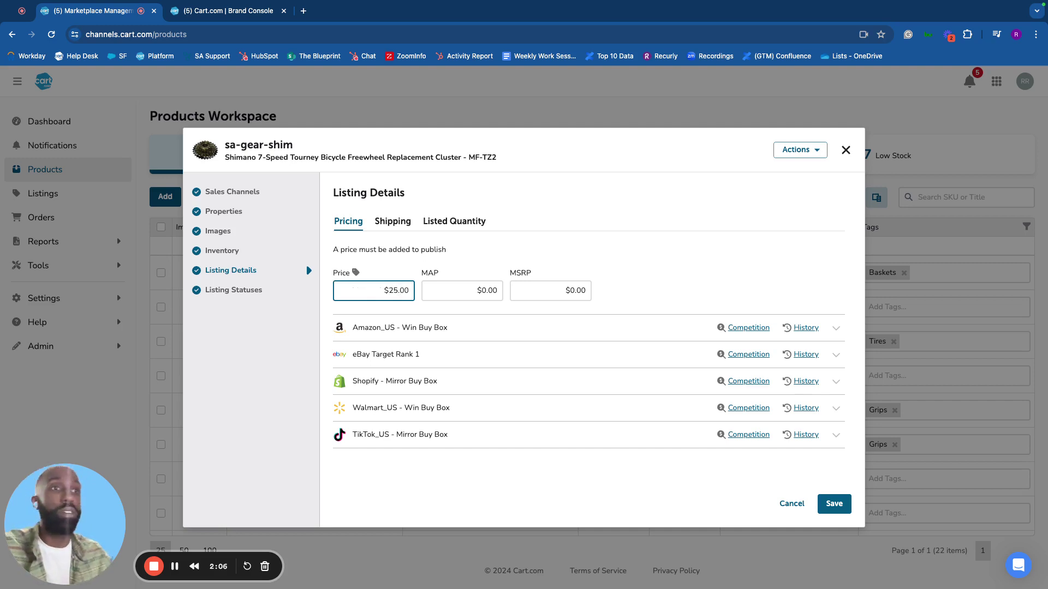
# Change the Amazon_US Win Buy Box price to $29.00 and save it.
pyautogui.click(574, 335)
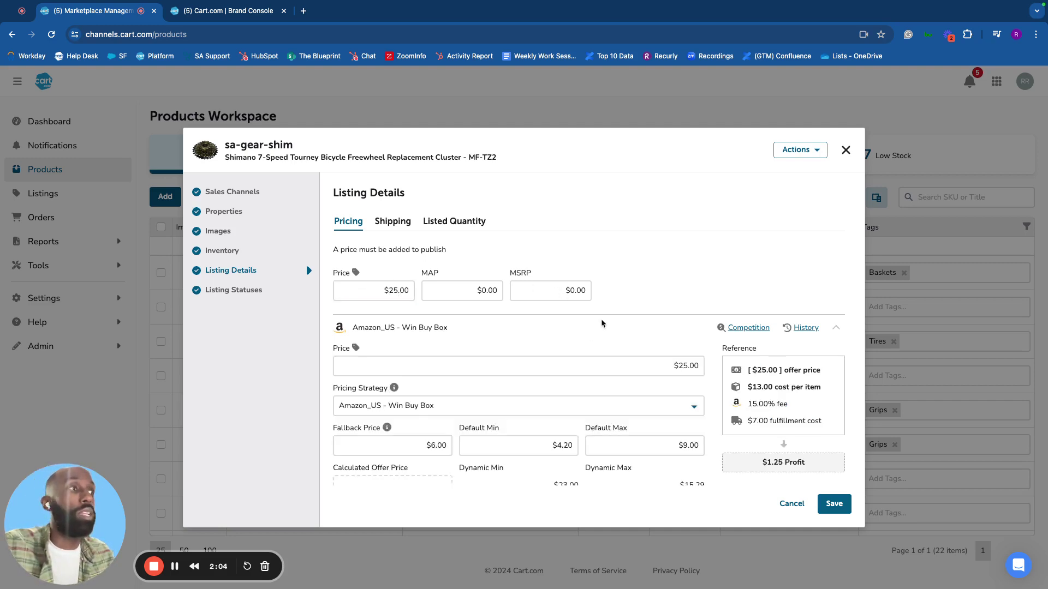
pyautogui.scroll(-2, 663, 318)
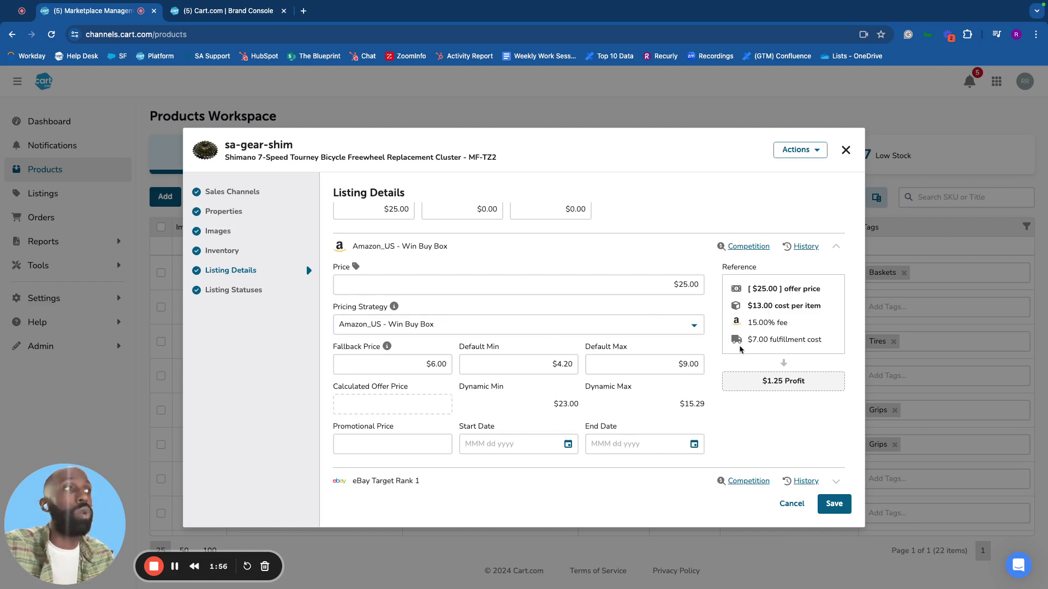
pyautogui.doubleClick(684, 285)
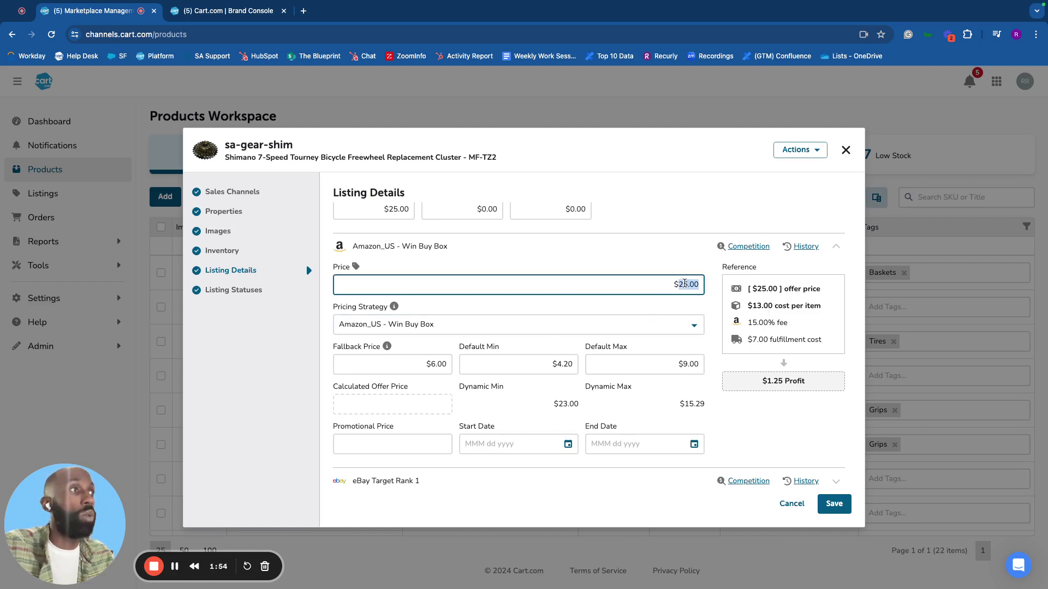
pyautogui.write('30')
pyautogui.press('Down')
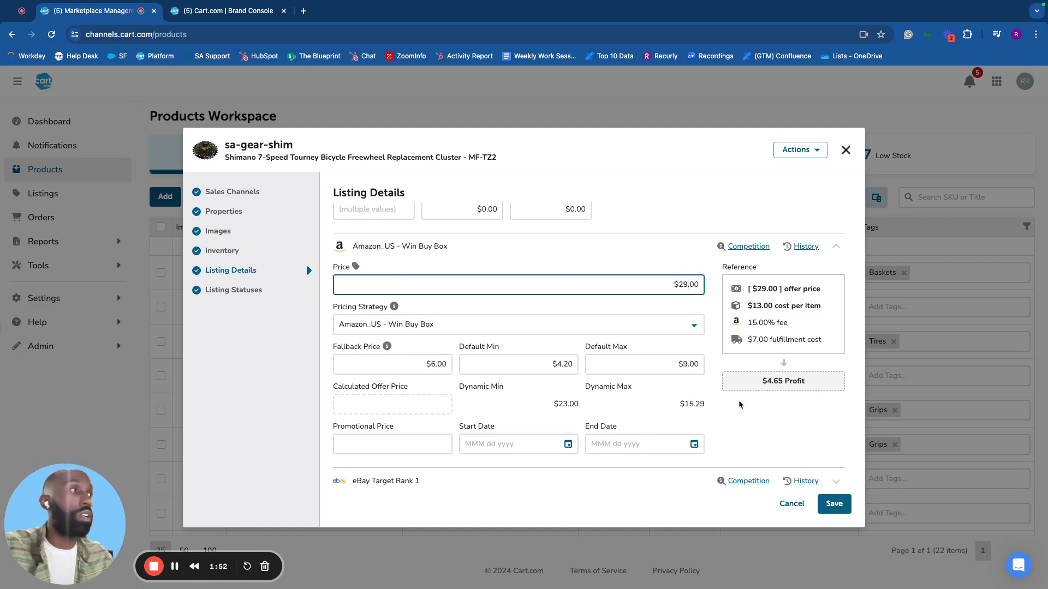
pyautogui.click(740, 403)
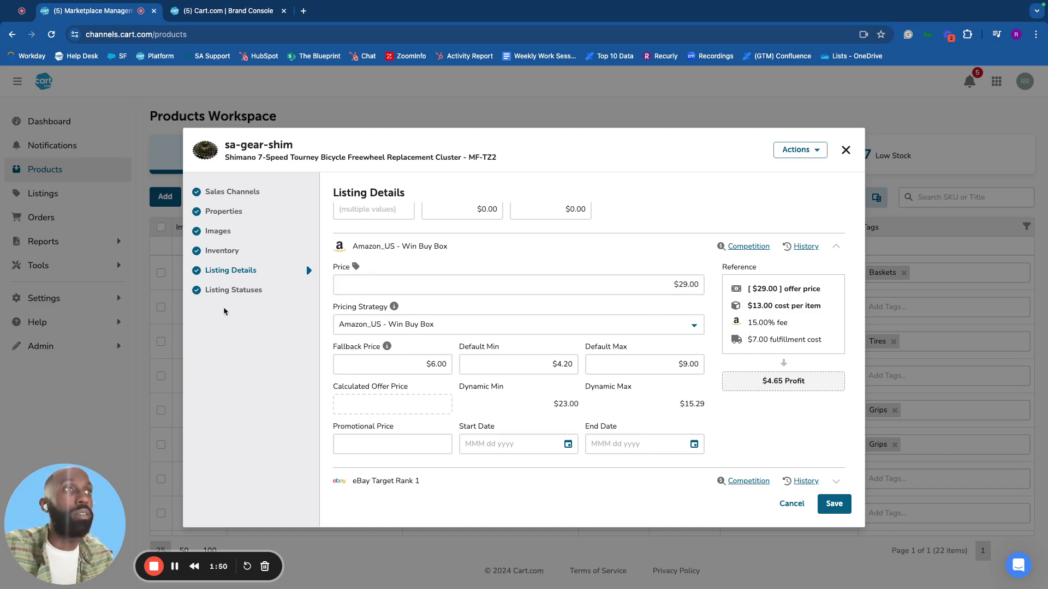
pyautogui.click(223, 292)
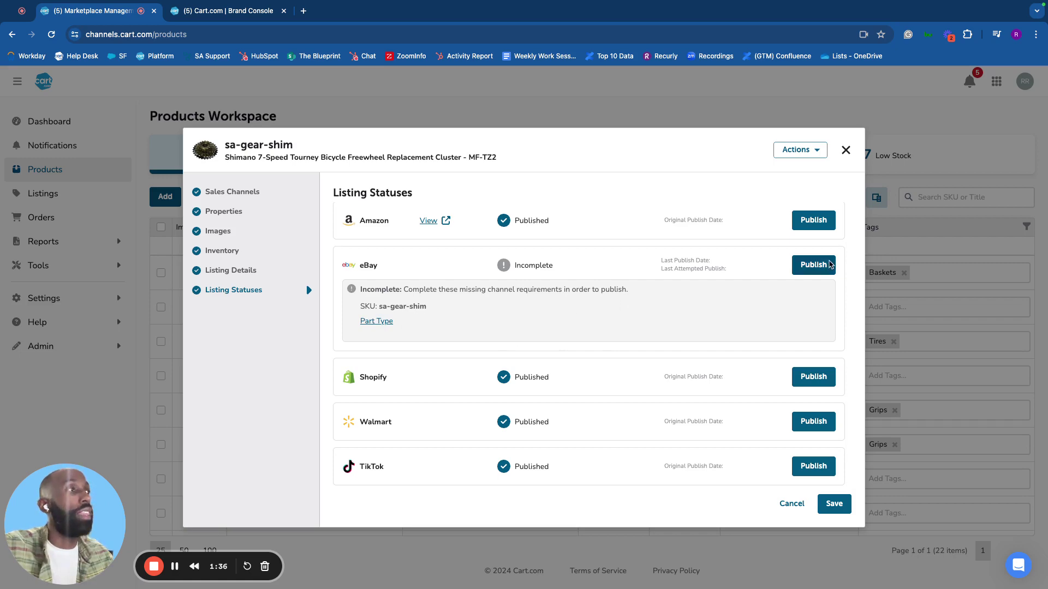
# Close the sa-gear-shim record and go to the Listings Workspace with 110 listings.
pyautogui.click(845, 150)
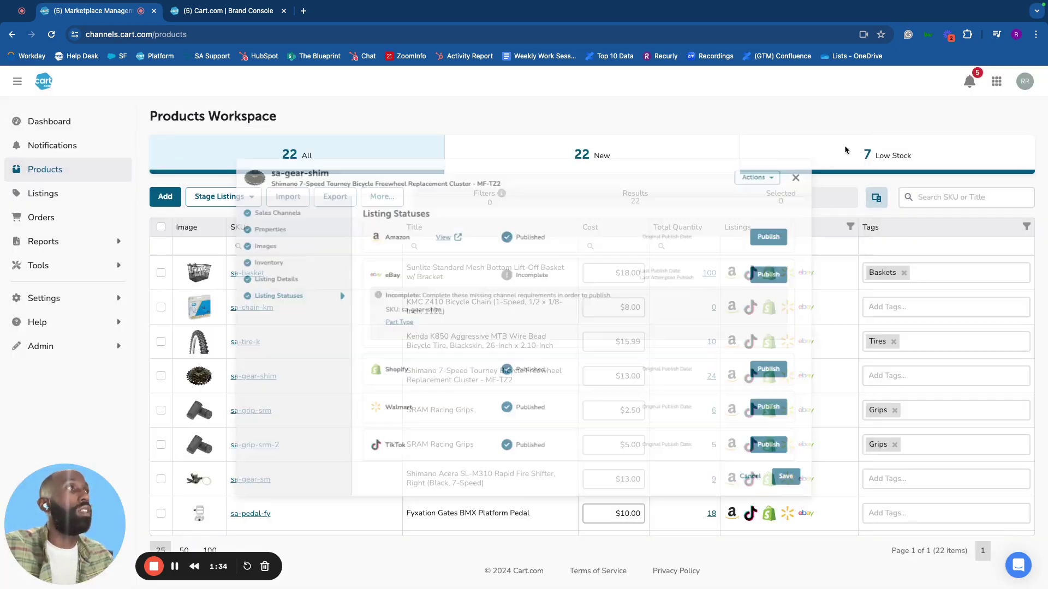
pyautogui.click(48, 195)
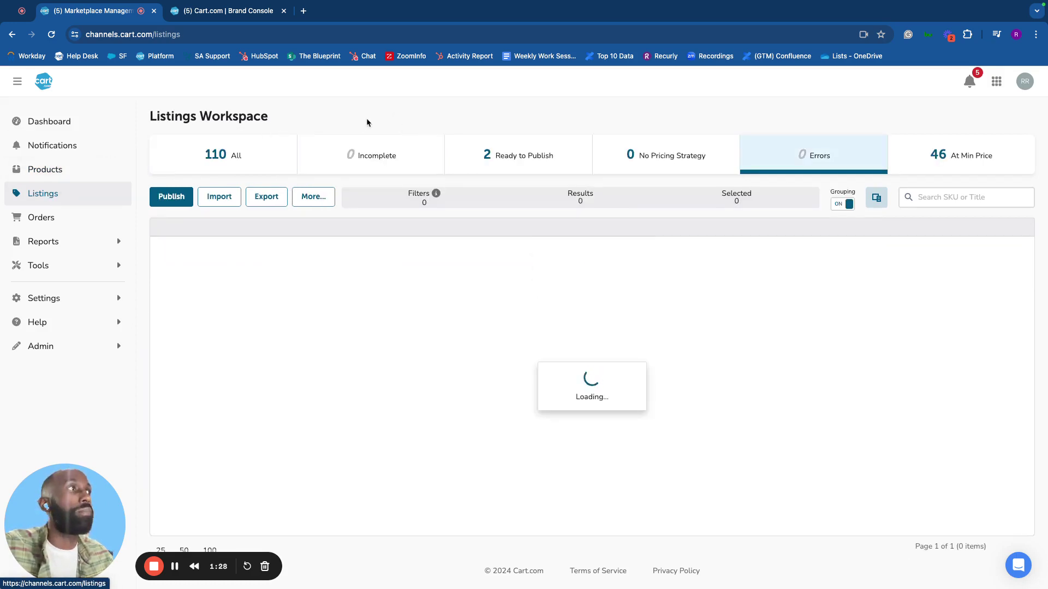
# Show all 110 listings and check the basket listing's pricing strategy choices.
pyautogui.click(246, 151)
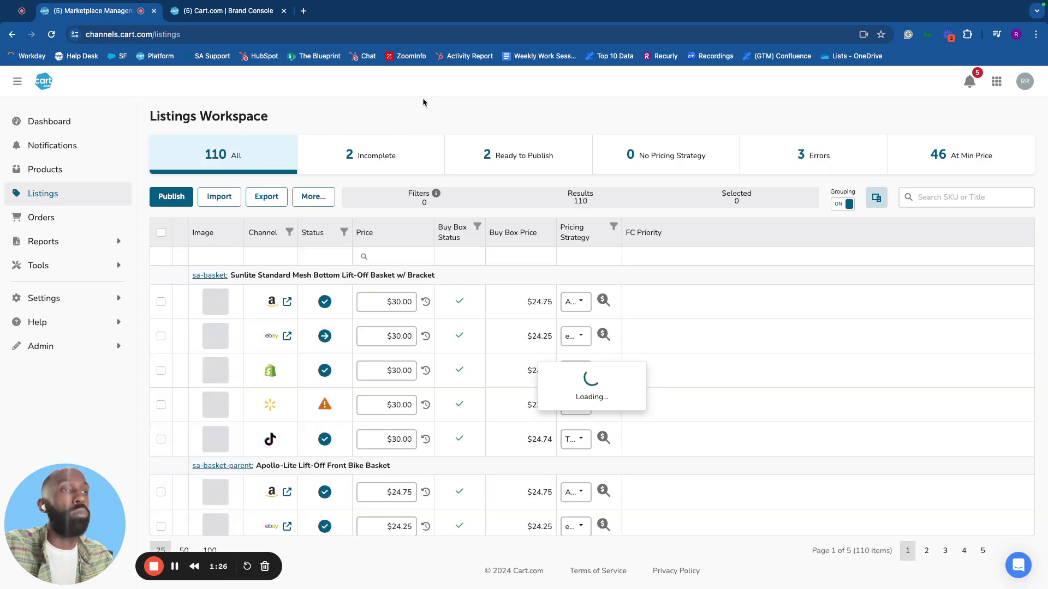
pyautogui.scroll(-1, 294, 298)
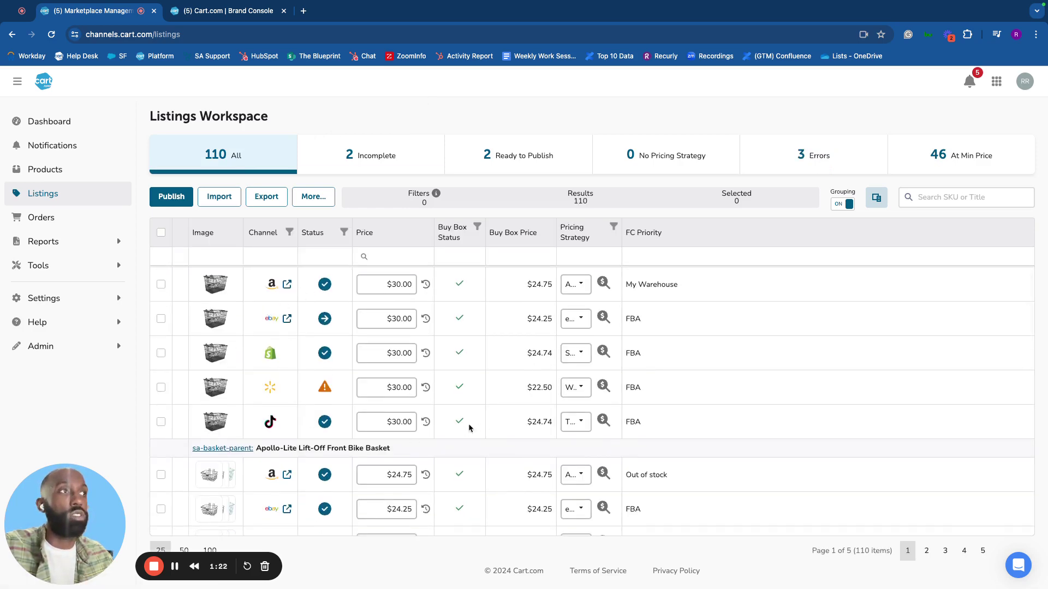
pyautogui.click(398, 320)
pyautogui.click(582, 285)
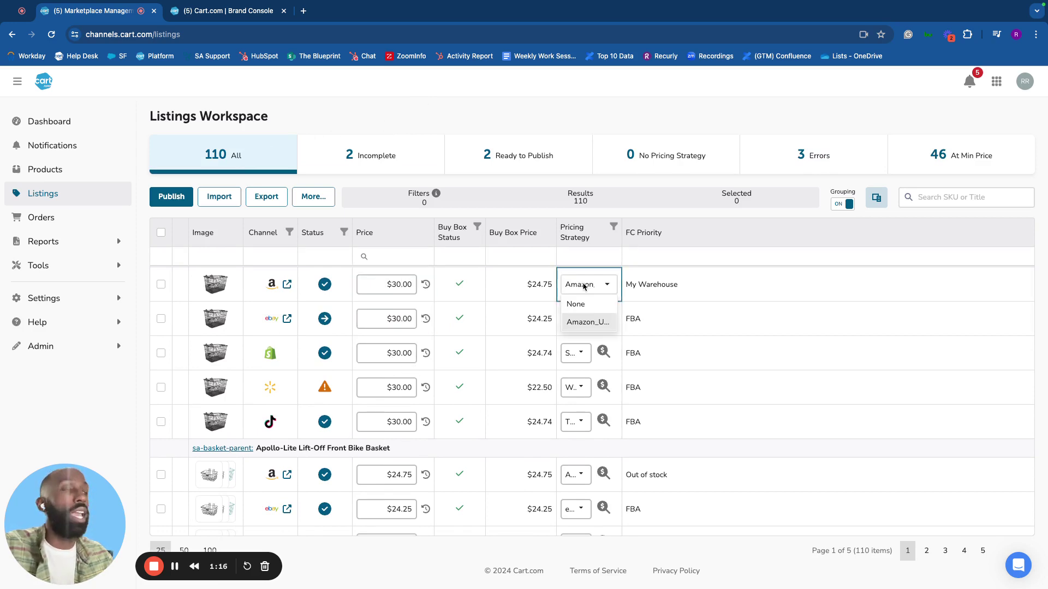
# Select both Ready to Publish listings, then filter to the 3 Walmart error listings.
pyautogui.click(517, 151)
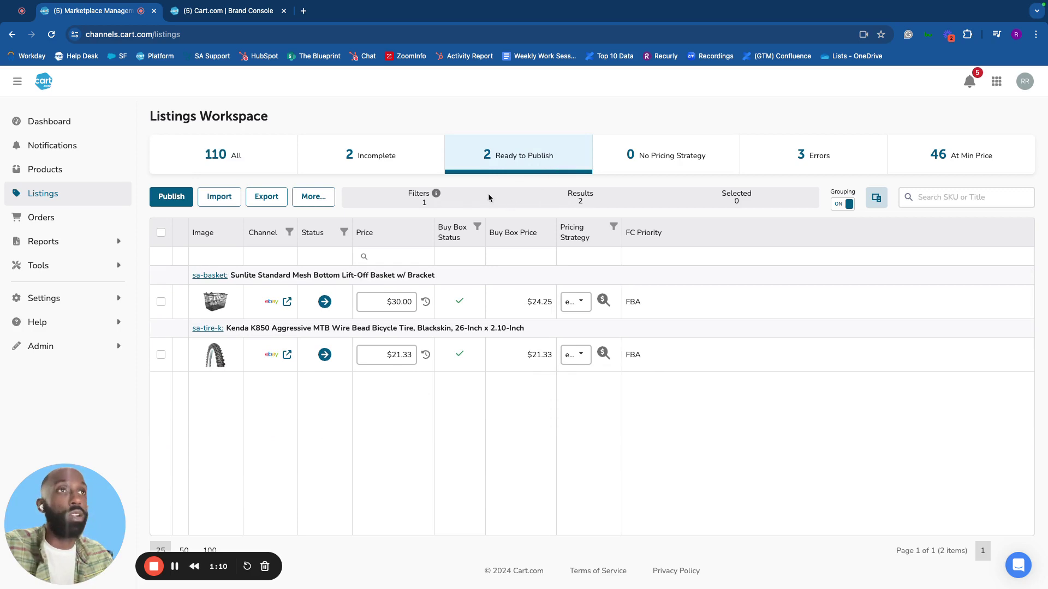
pyautogui.click(161, 233)
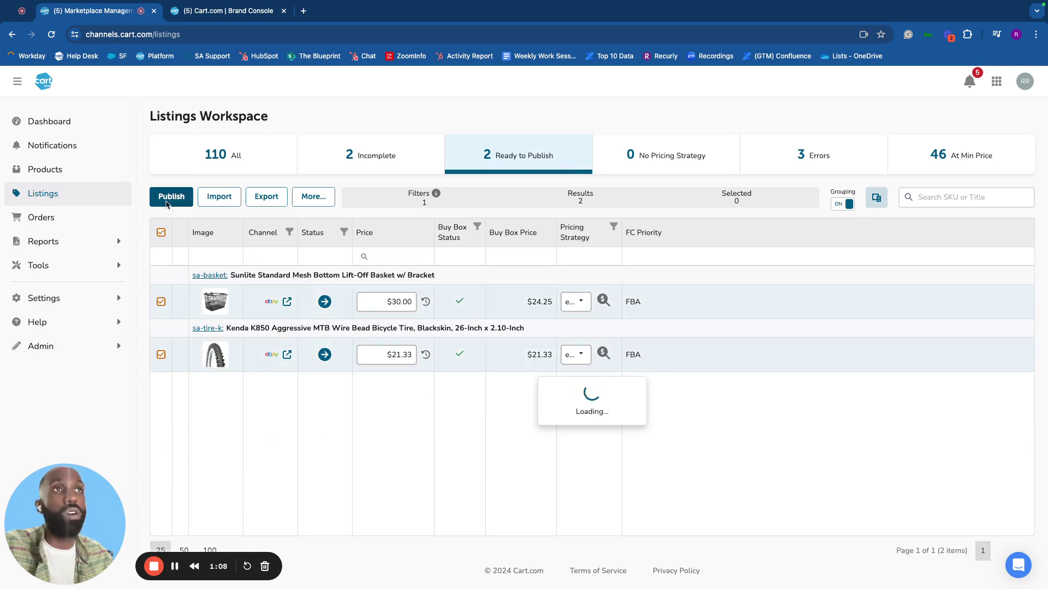
pyautogui.click(816, 172)
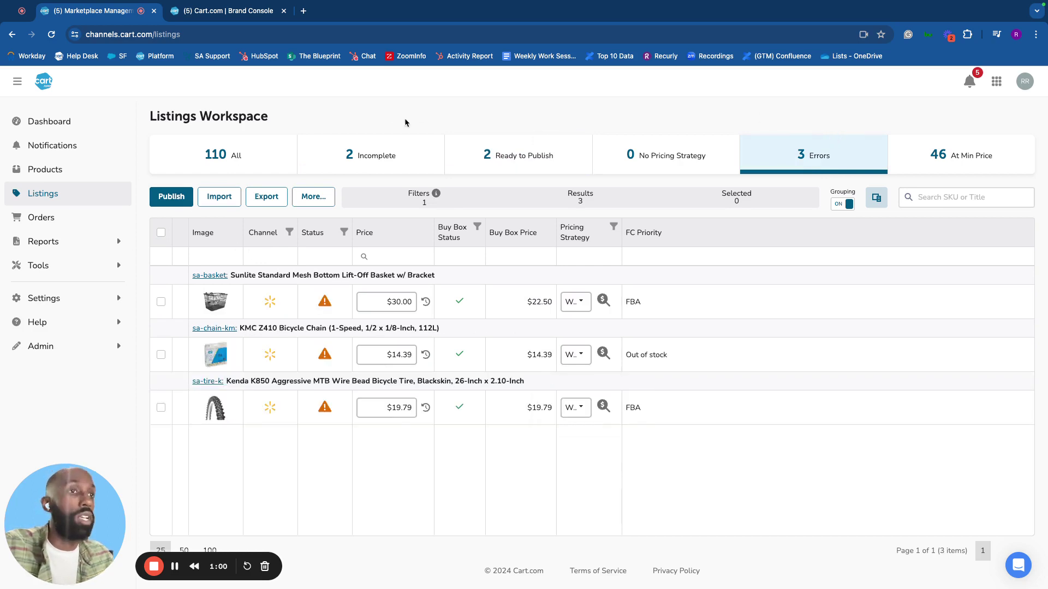
# Open the latest TikTok order (sa-gear-shim, $10.93) and expand the Reports and Tools menus.
pyautogui.click(55, 221)
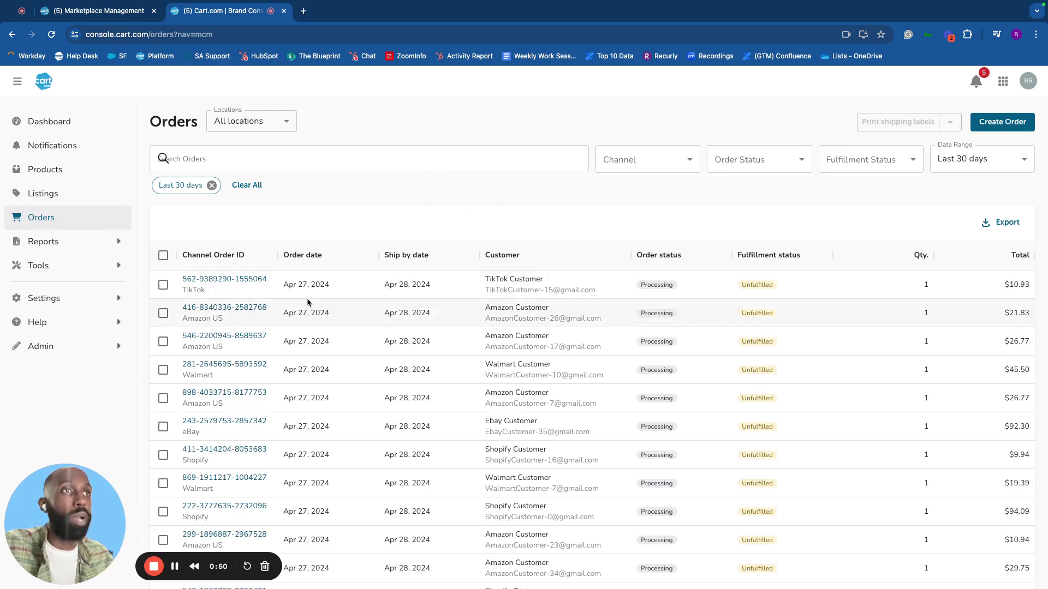
pyautogui.click(241, 281)
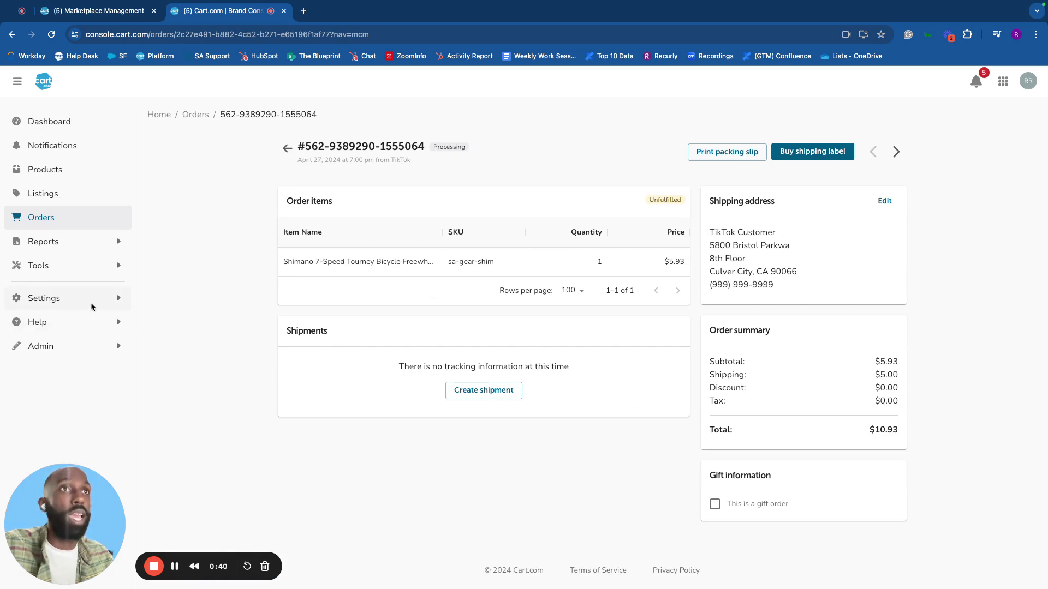
pyautogui.click(59, 246)
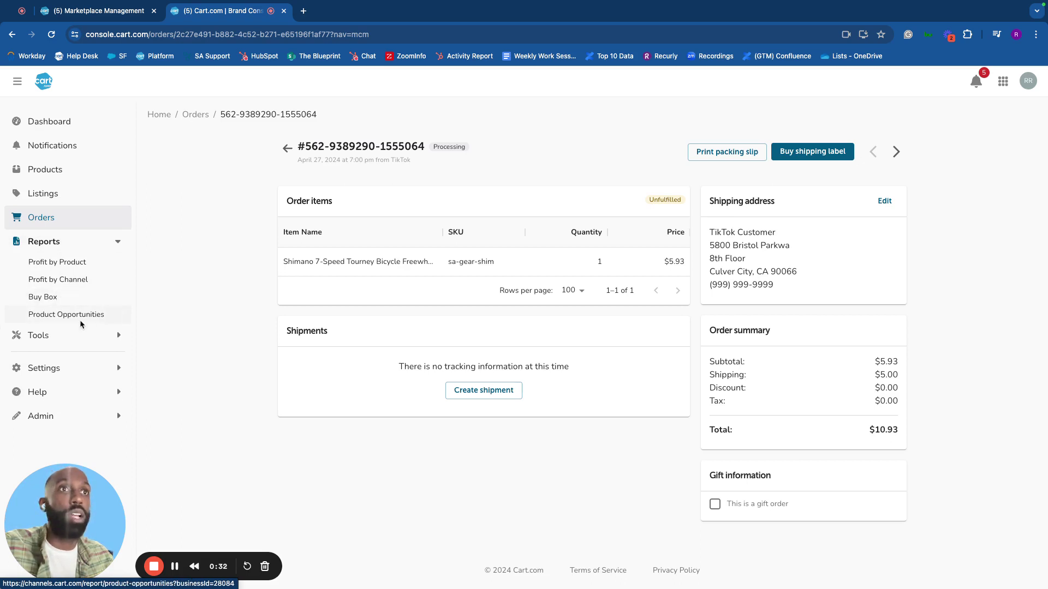
pyautogui.click(106, 340)
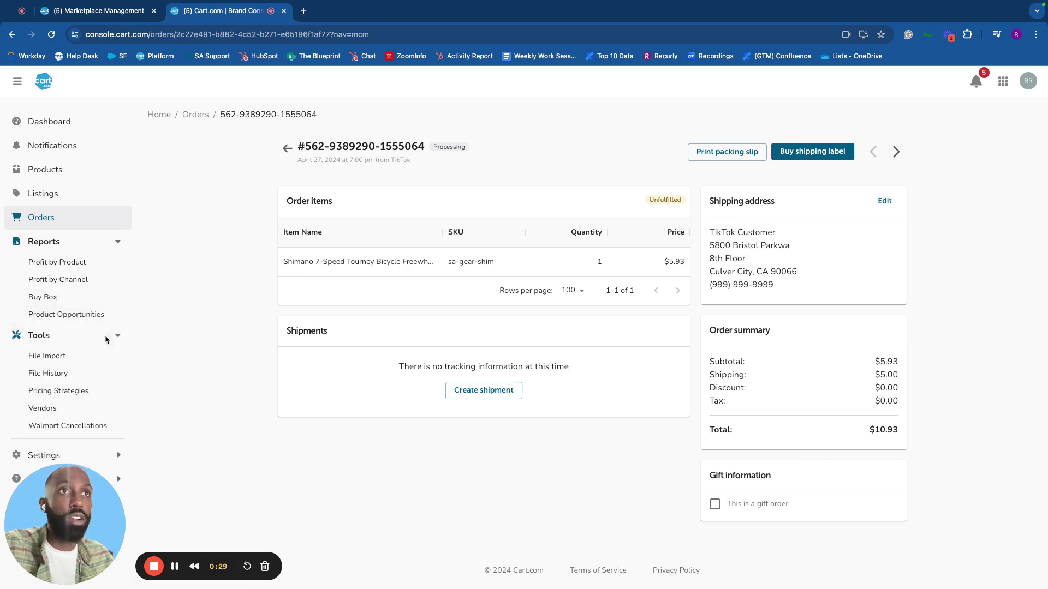
# Open Pricing Strategies with its five channel strategies, then collapse the Tools menu.
pyautogui.click(74, 392)
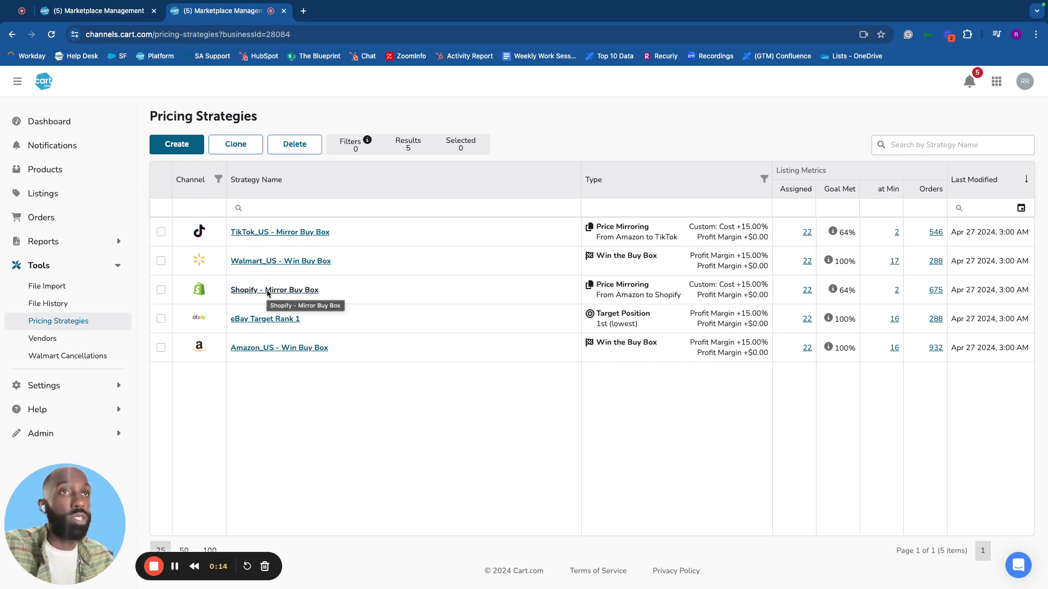
pyautogui.click(119, 267)
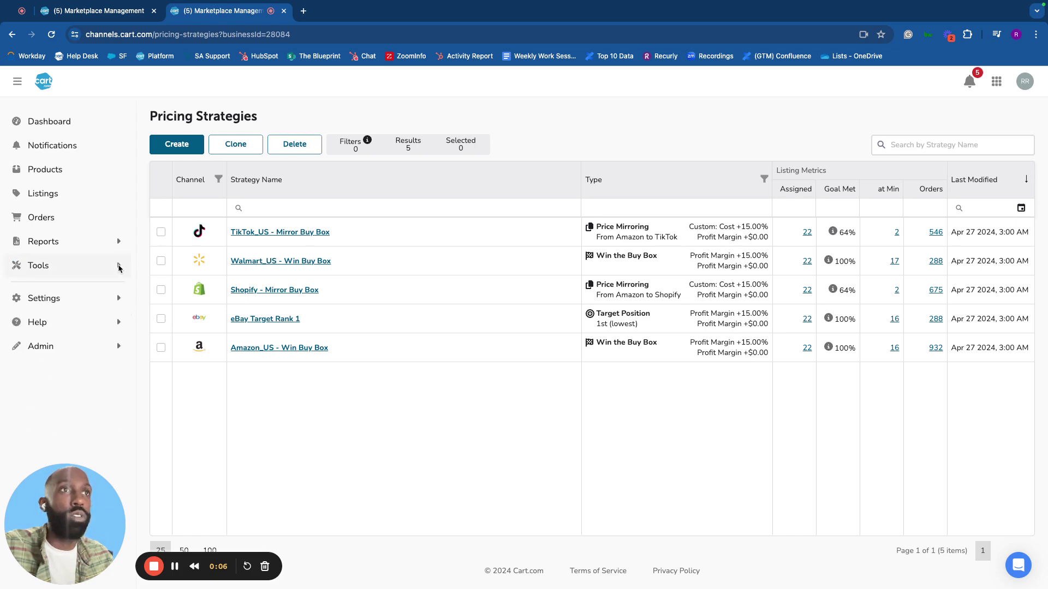